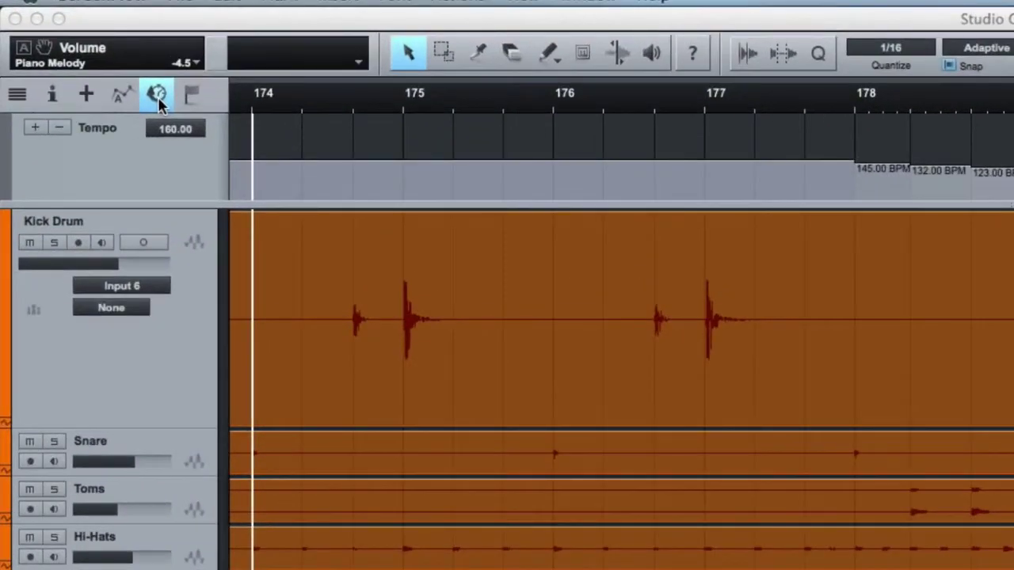
- Hide and reopen the tempo track, and examine the constant-tempo section leading up to bar 178
click(157, 95)
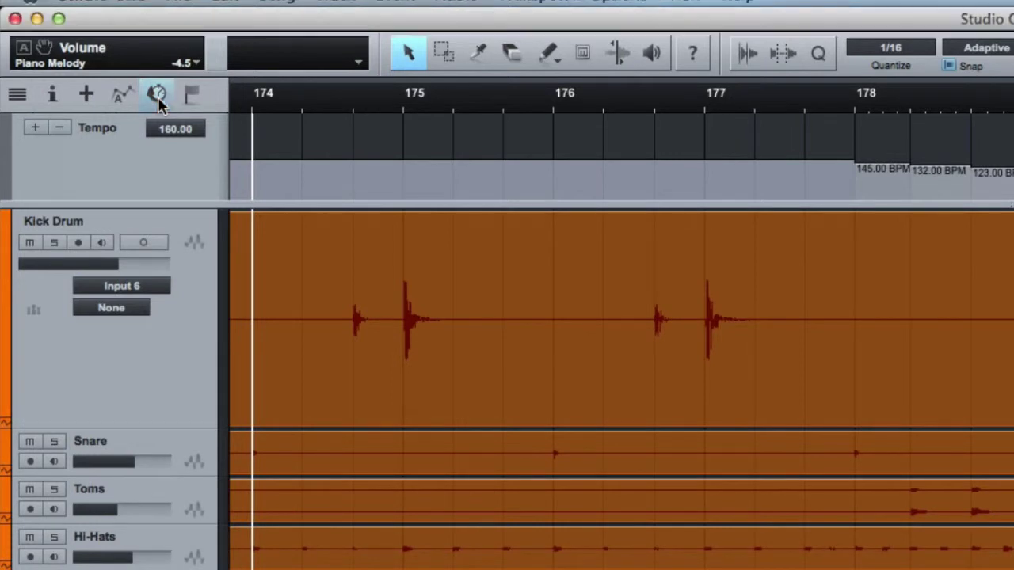
click(157, 95)
click(677, 115)
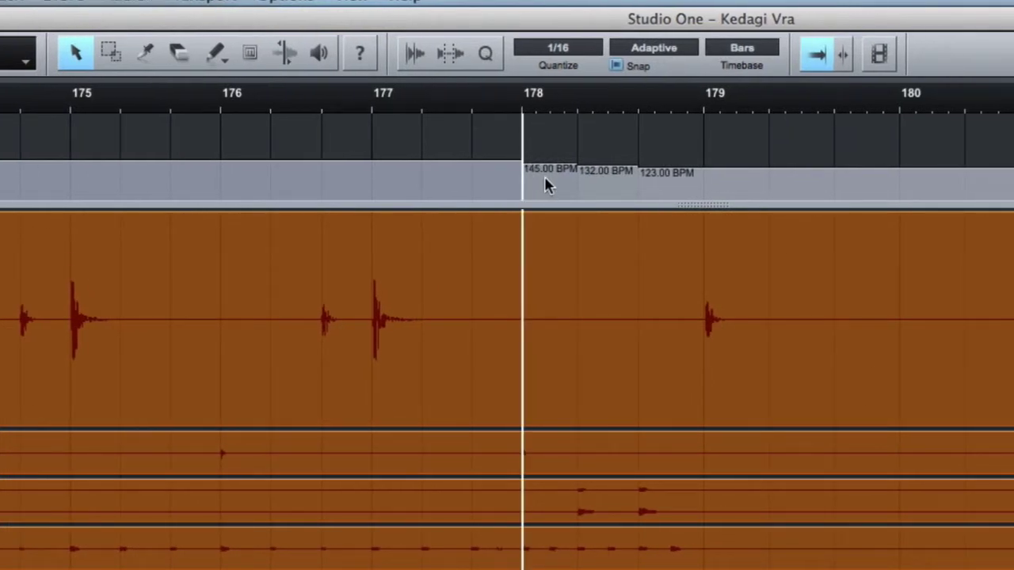
click(364, 174)
click(641, 111)
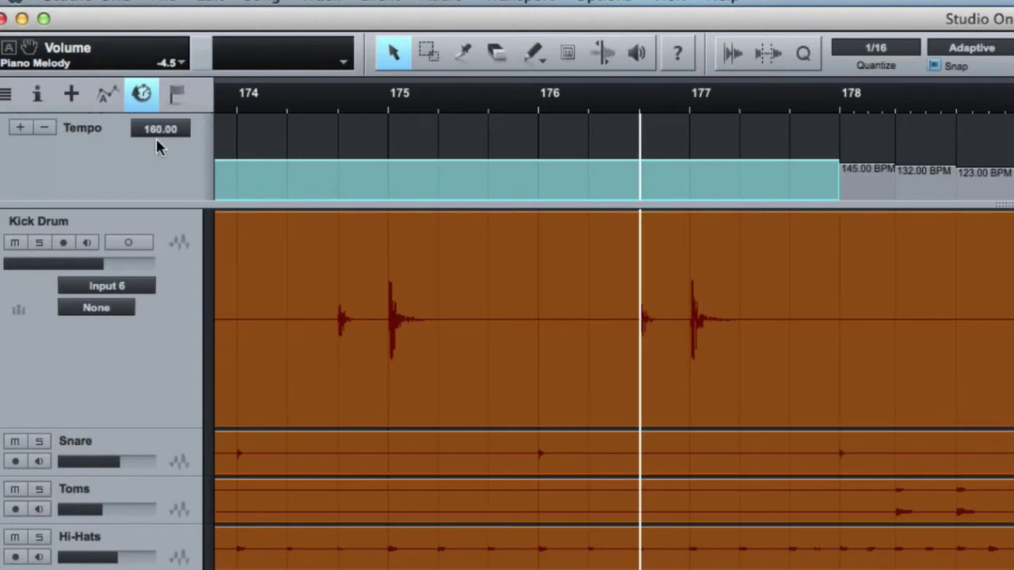
click(842, 119)
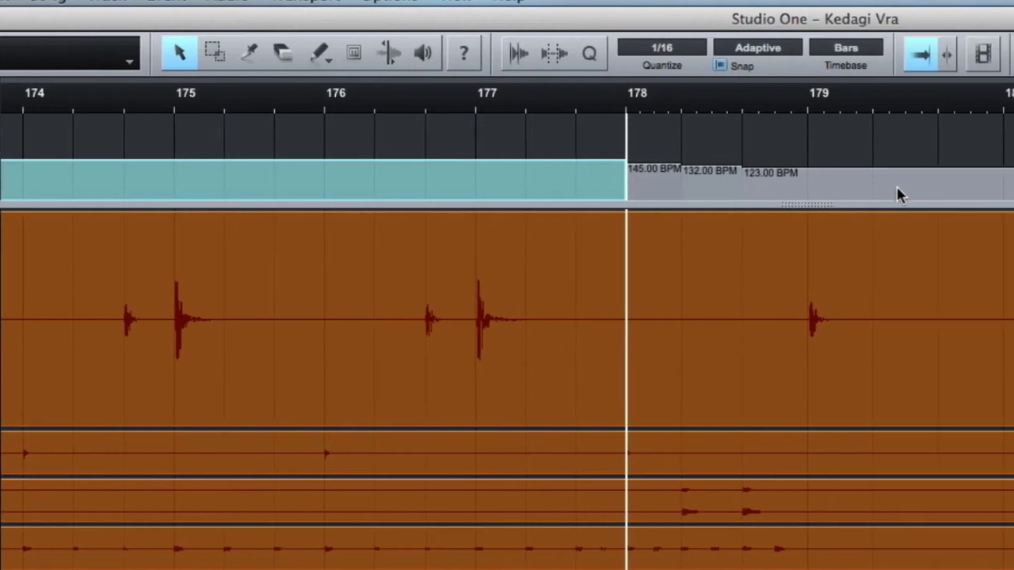
- Play the song from bar 174 to hear the ending slow down
click(175, 111)
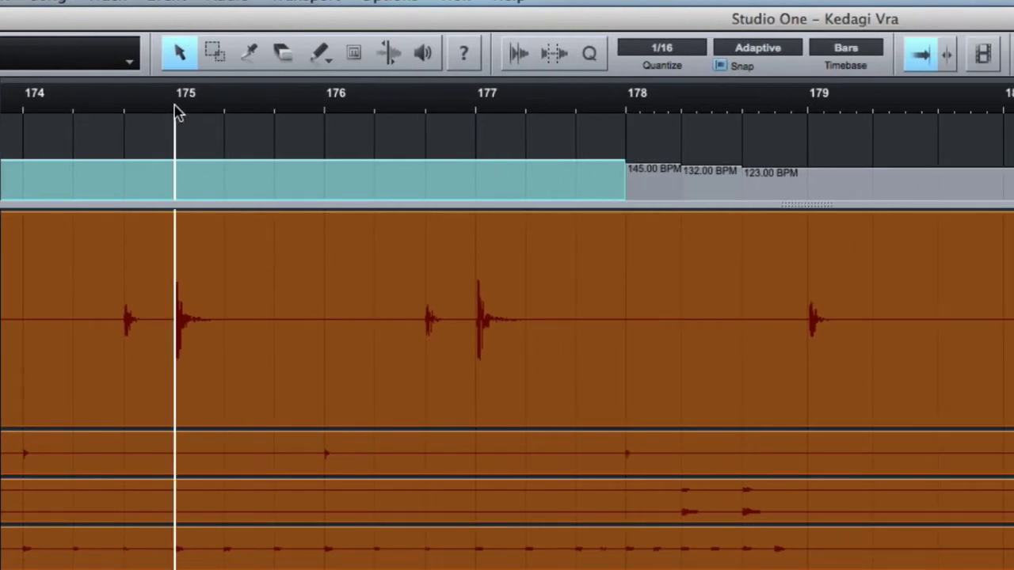
click(23, 113)
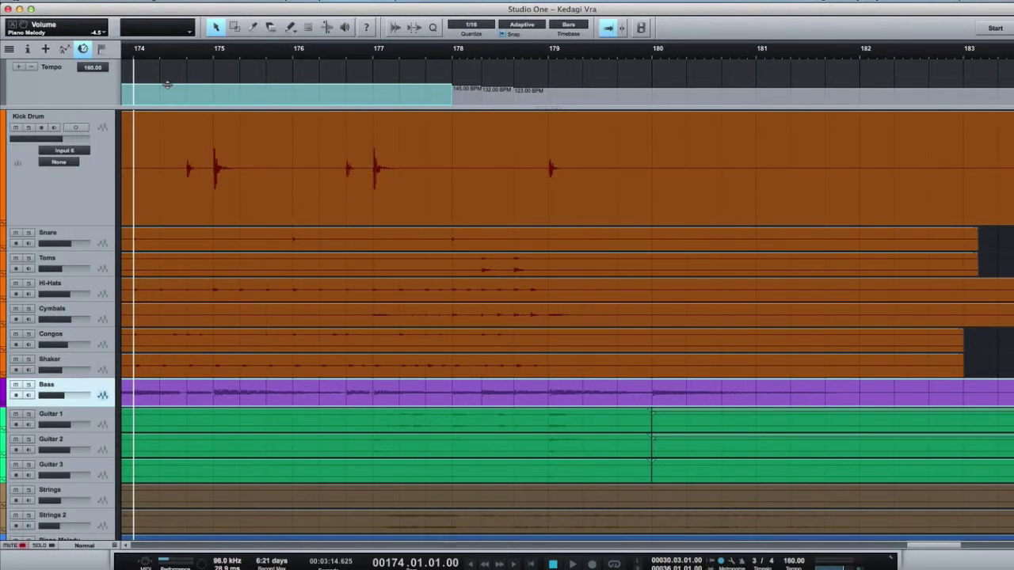
key(space)
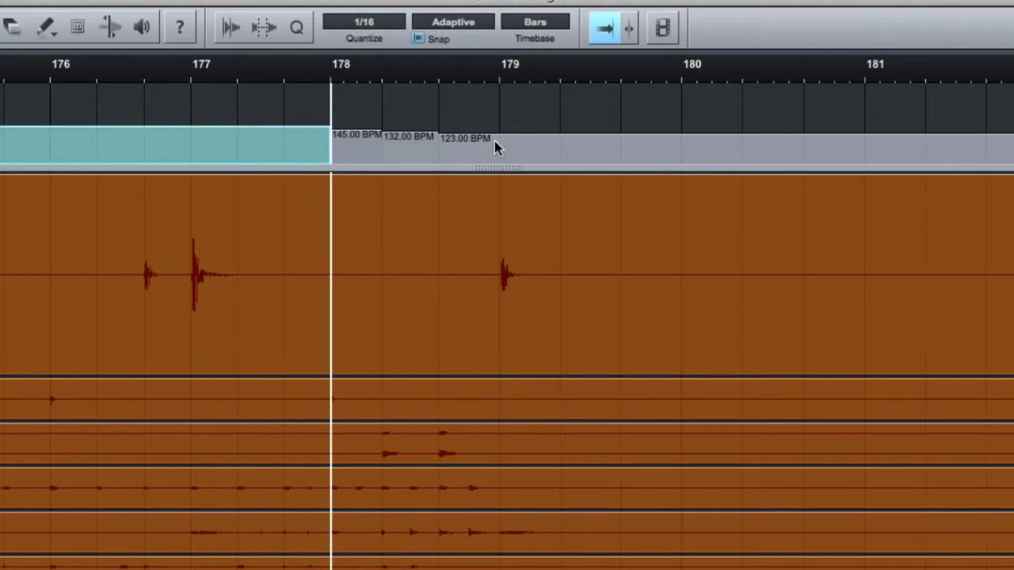
- Check the tempo at bar 177 and in each of the tempo changes within bar 178
click(192, 77)
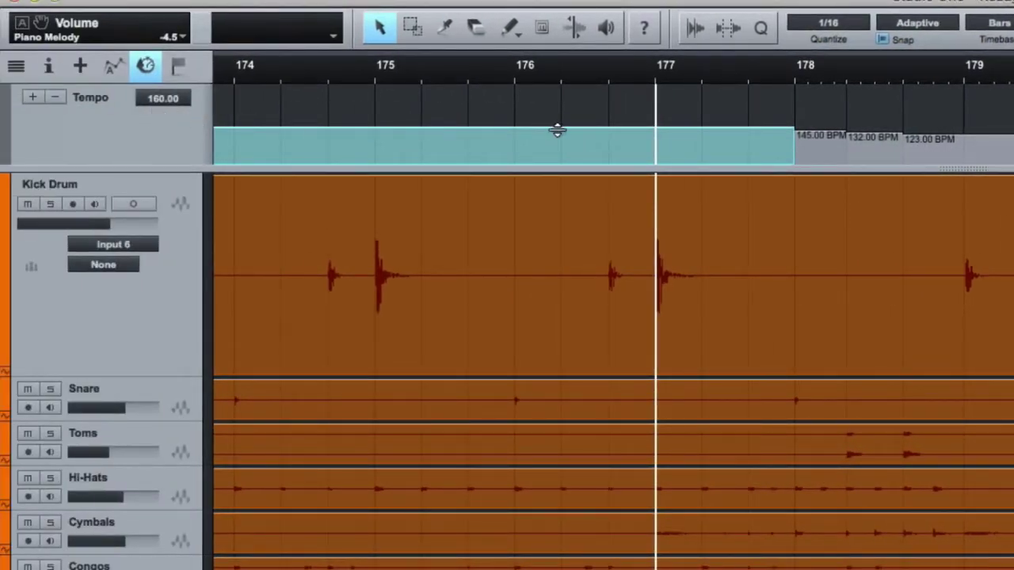
click(820, 80)
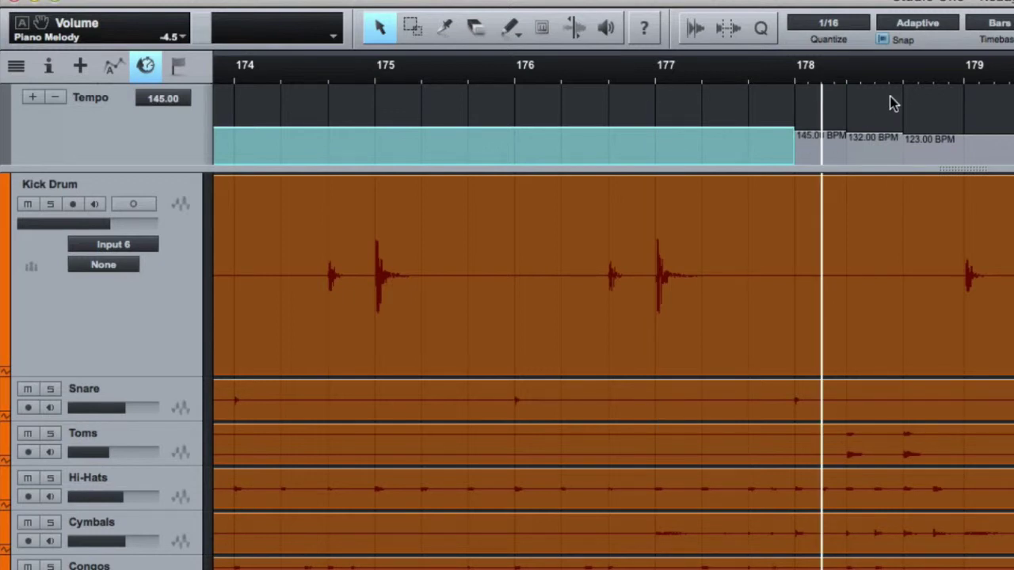
click(871, 81)
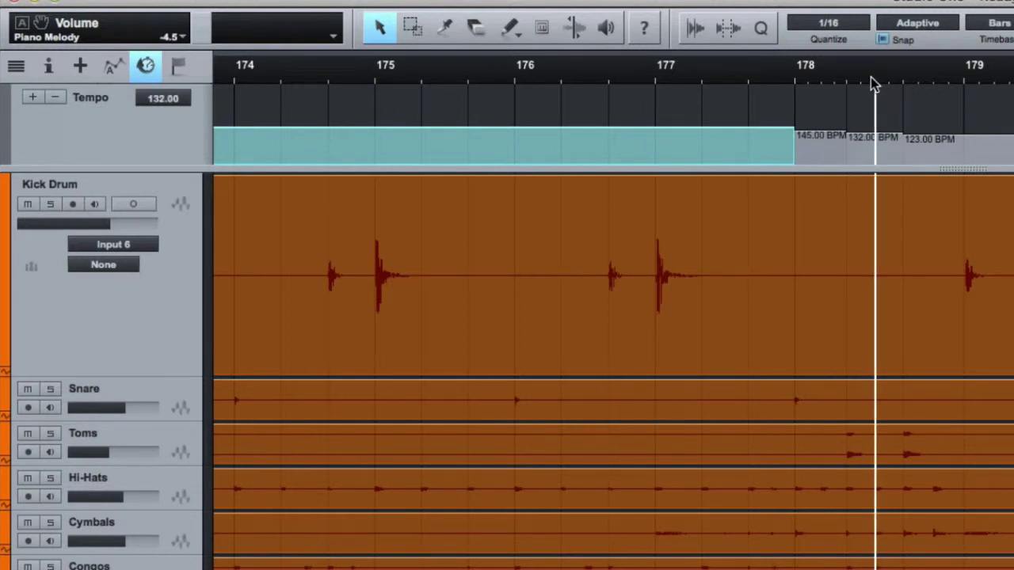
click(928, 78)
click(951, 150)
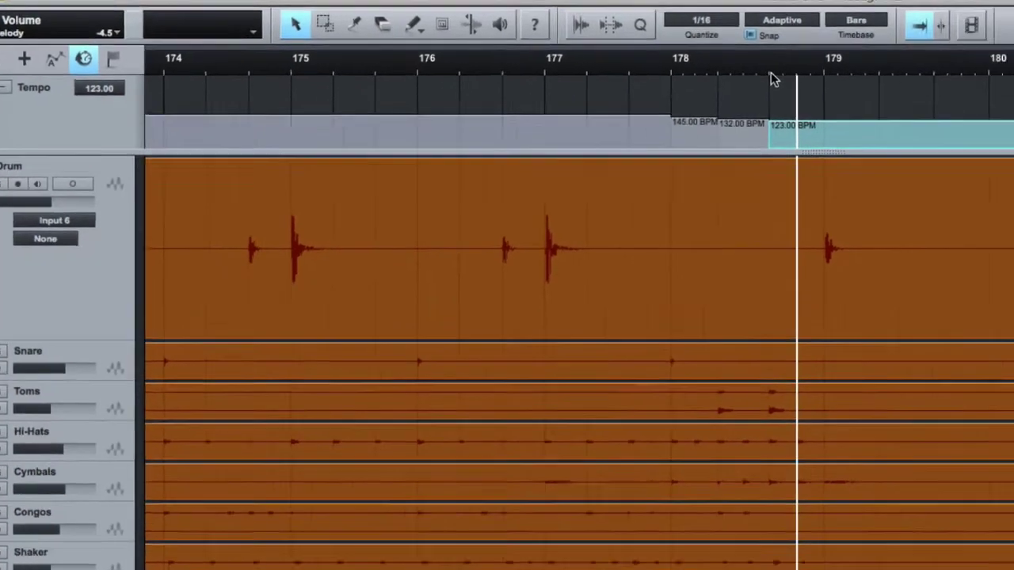
click(904, 77)
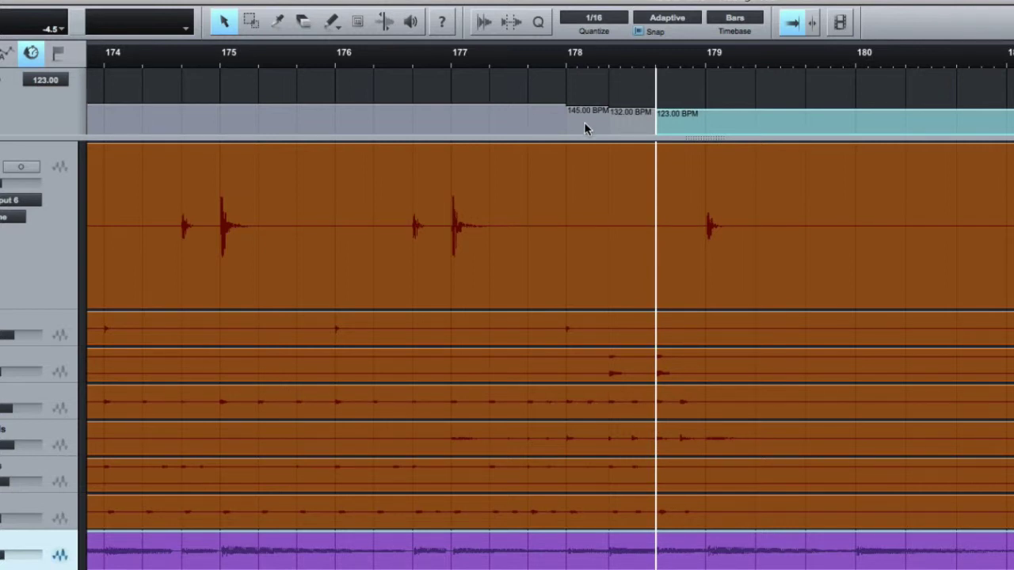
click(627, 126)
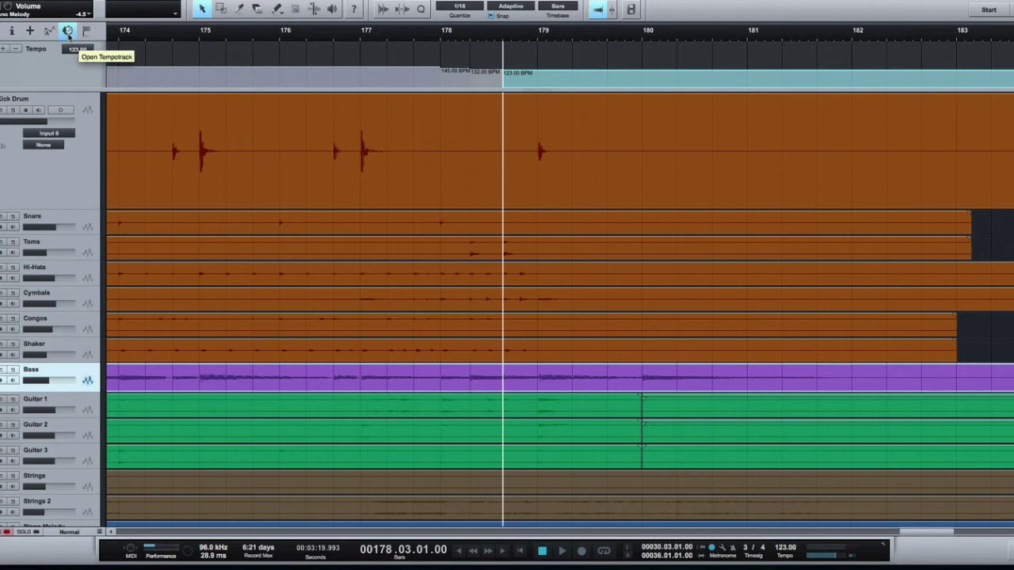
- Hide and reopen the tempo track, and play the ending from bar 174 into bar 180
click(68, 32)
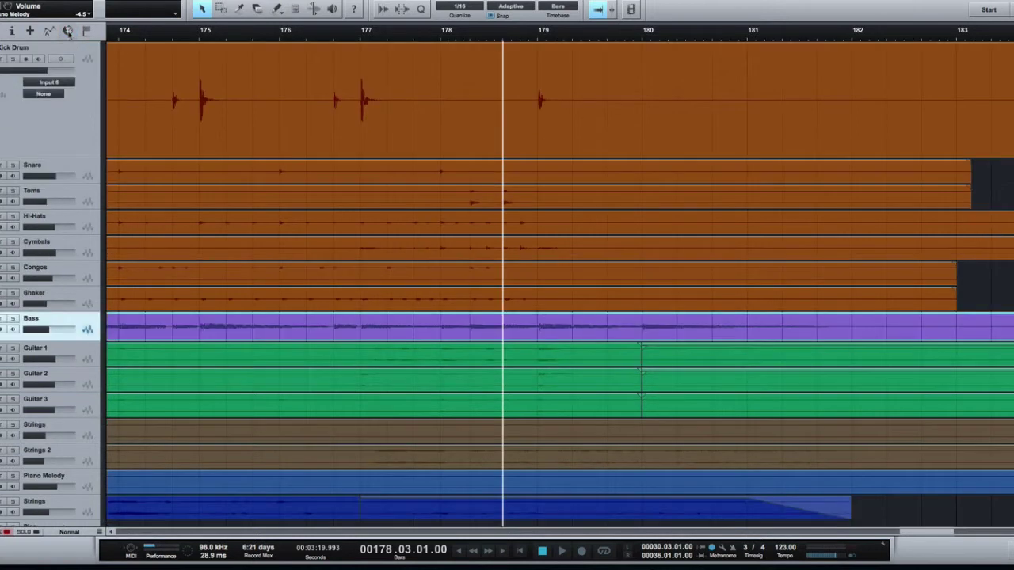
click(68, 31)
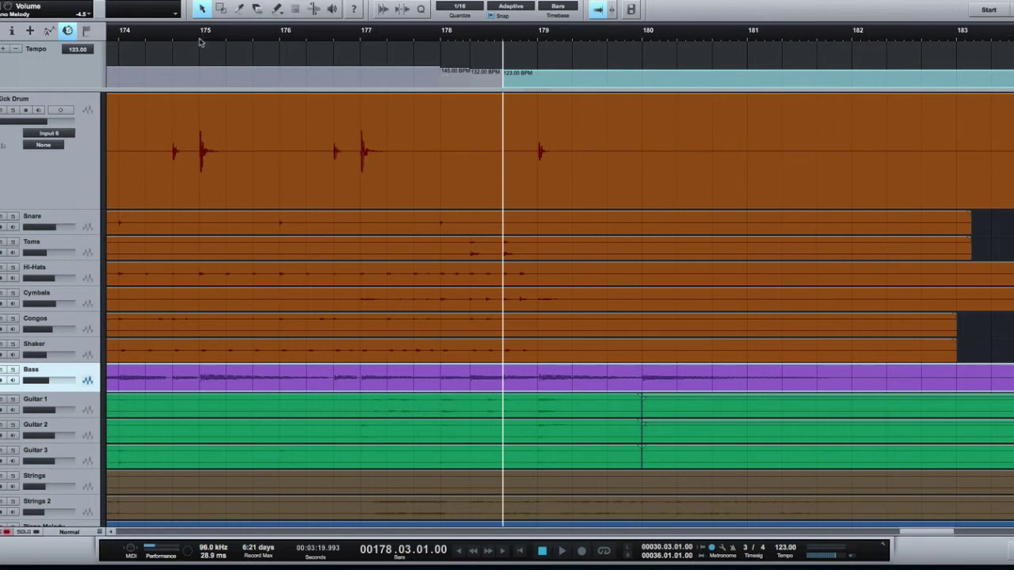
click(119, 41)
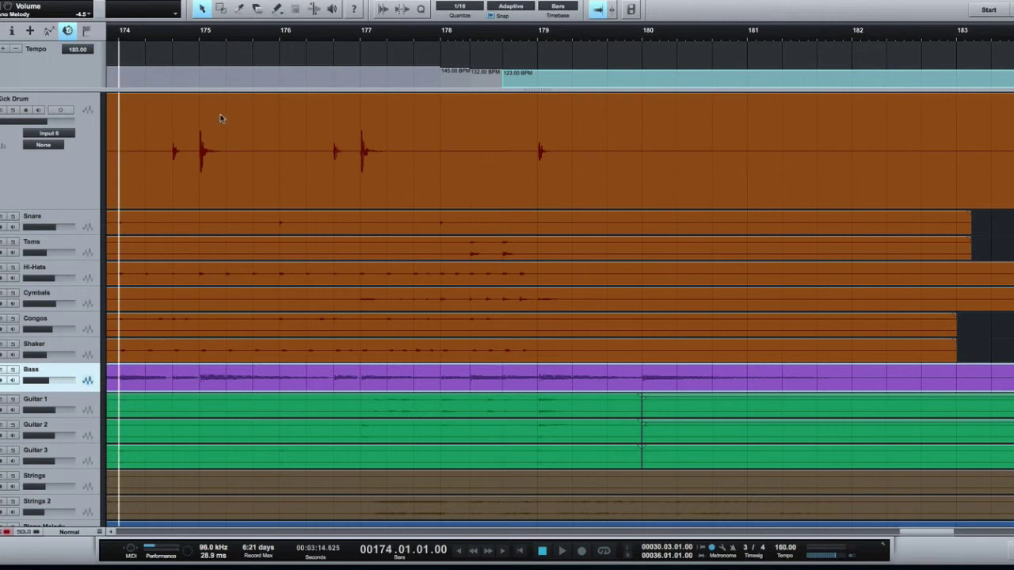
key(space)
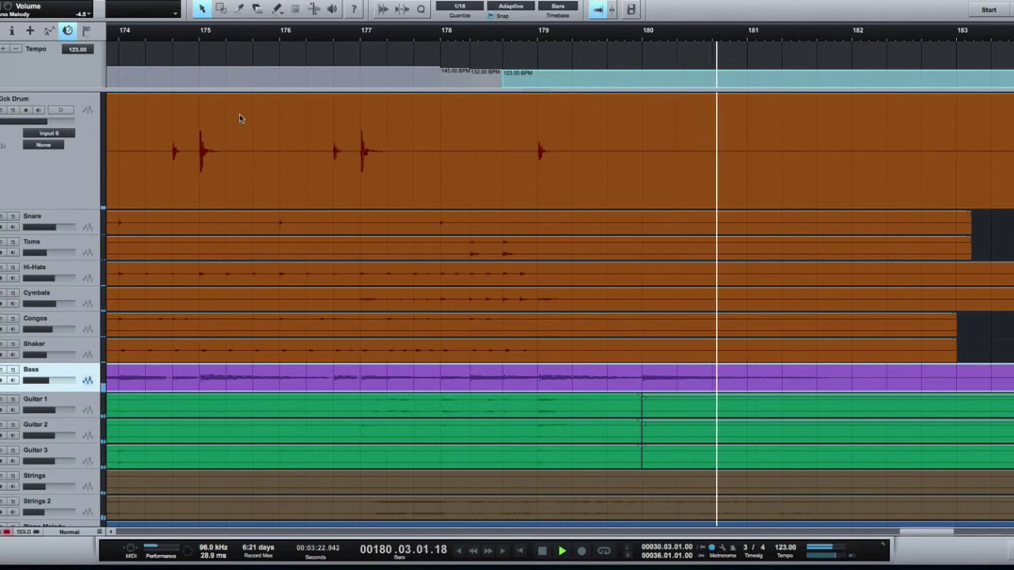
key(space)
- Solo the Kick Drum, Snare, Toms, Hi-Hats, Cymbals, Congos and Shaker tracks, and play them from bar 174 into bar 180
click(13, 110)
click(12, 217)
click(13, 241)
click(13, 268)
click(12, 293)
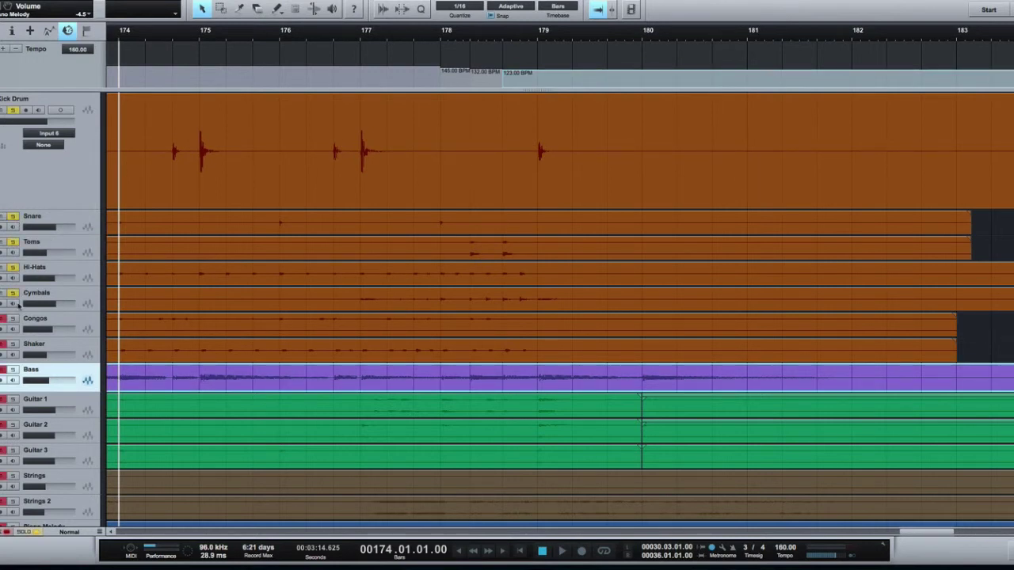
click(17, 324)
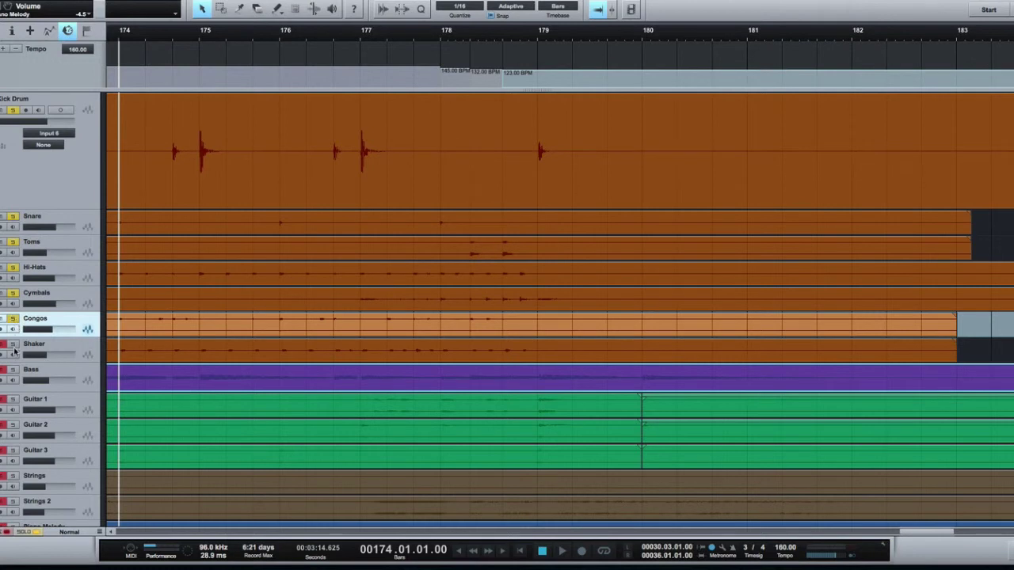
click(13, 352)
click(13, 344)
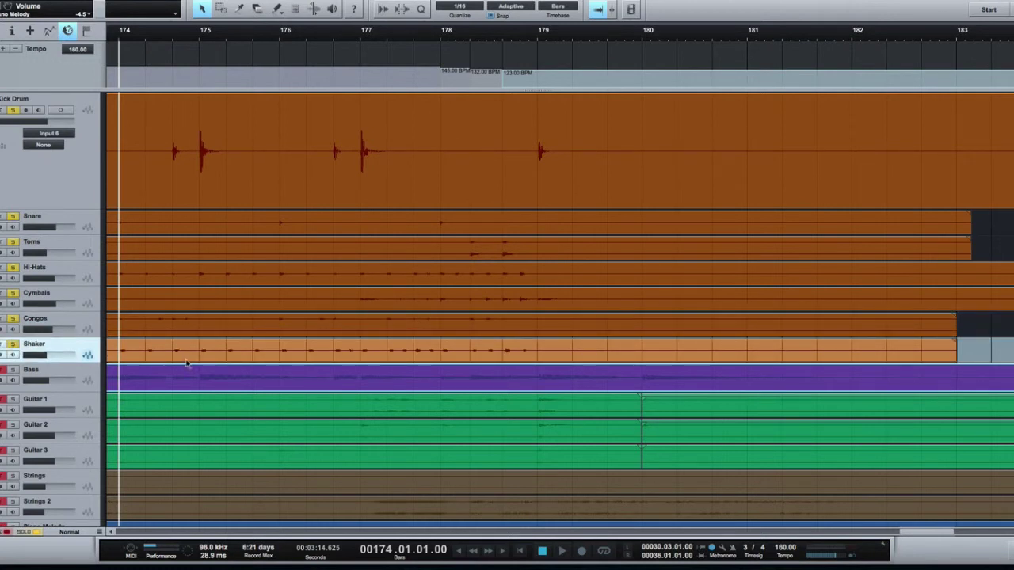
key(space)
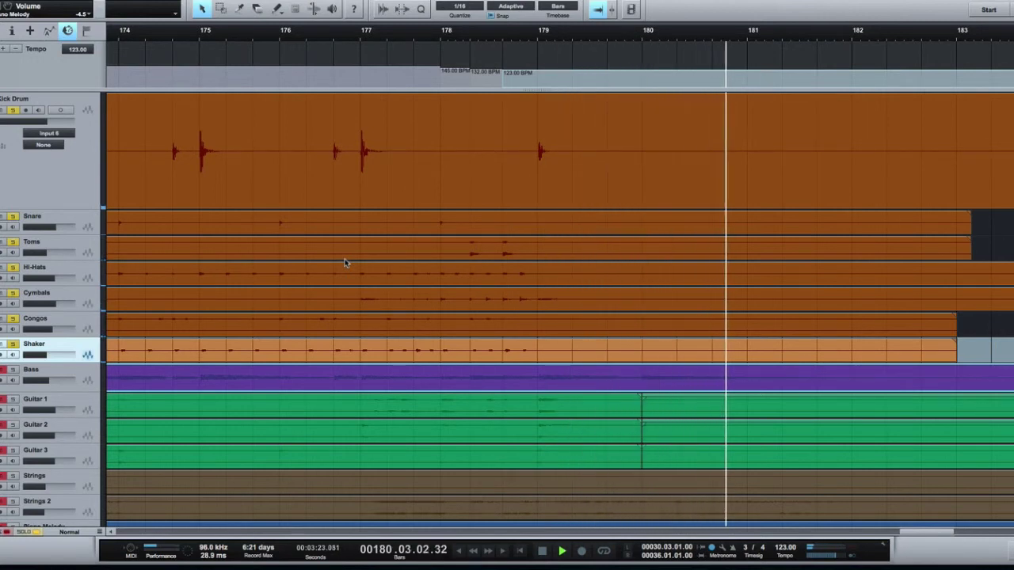
key(space)
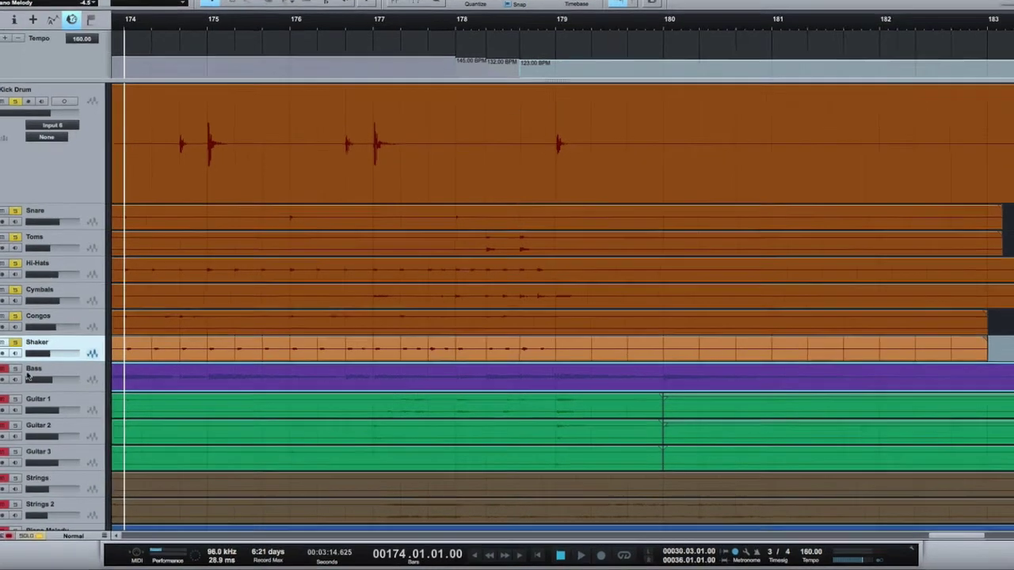
- Solo the Bass track along with the drum and percussion tracks
click(15, 369)
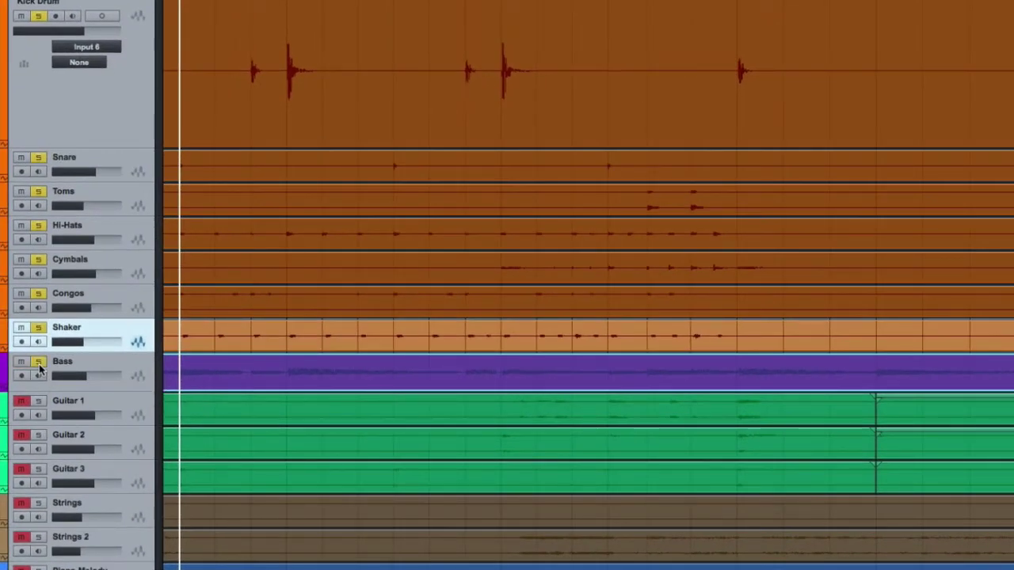